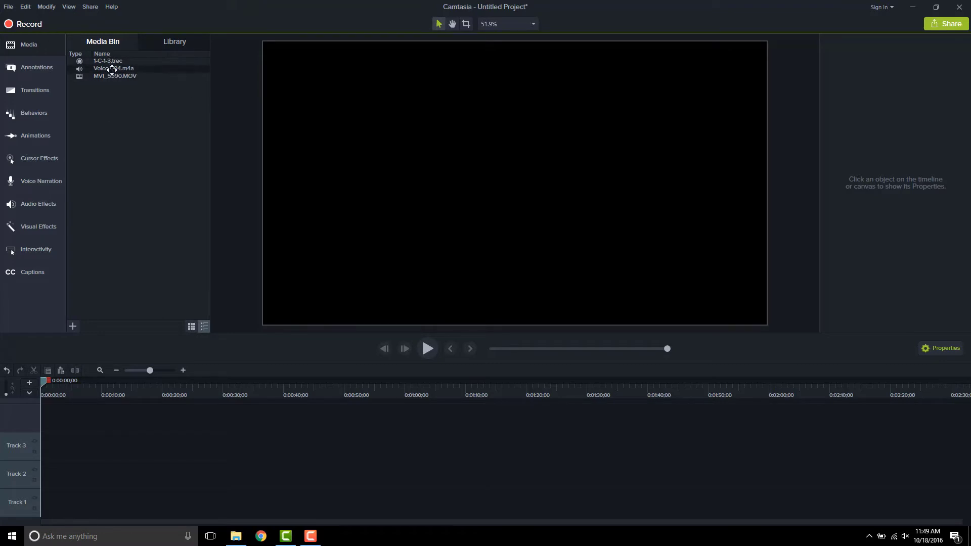
Place Voice 004 on Track 1, 1-C-1-3 on Track 2 and MVI_5590 on Track 3, then select all three.
mouse_move(112, 70)
mouse_down()
mouse_move(165, 329)
mouse_move(130, 503)
mouse_move(55, 515)
mouse_up()
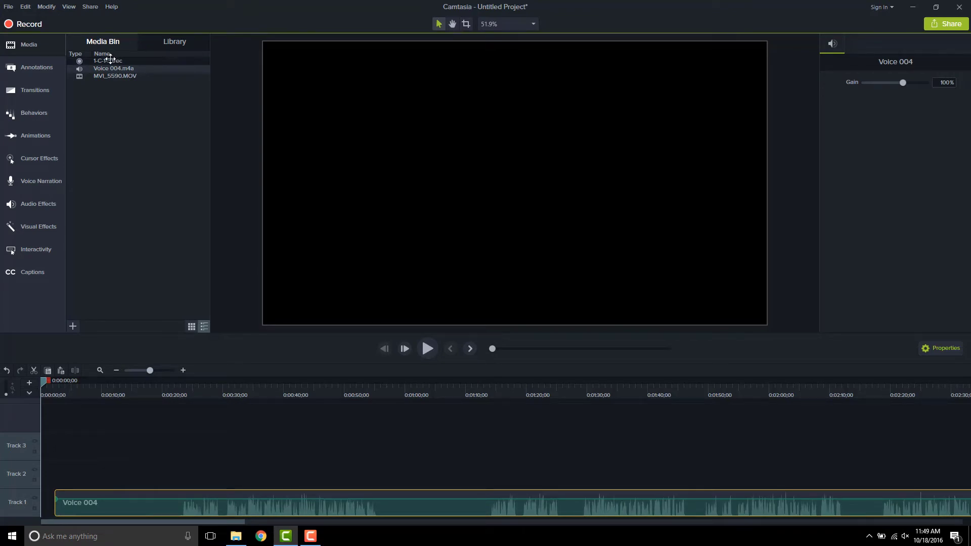
drag(109, 62, 51, 480)
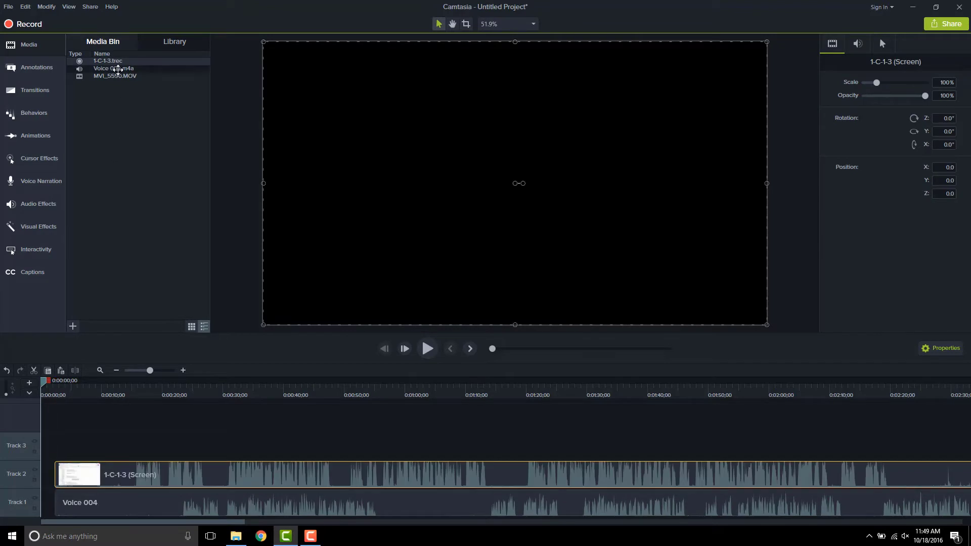
mouse_move(116, 76)
mouse_down()
mouse_move(93, 417)
mouse_move(116, 454)
mouse_move(49, 471)
mouse_move(55, 475)
mouse_move(48, 450)
mouse_move(65, 503)
mouse_up()
click(93, 394)
drag(119, 446, 47, 456)
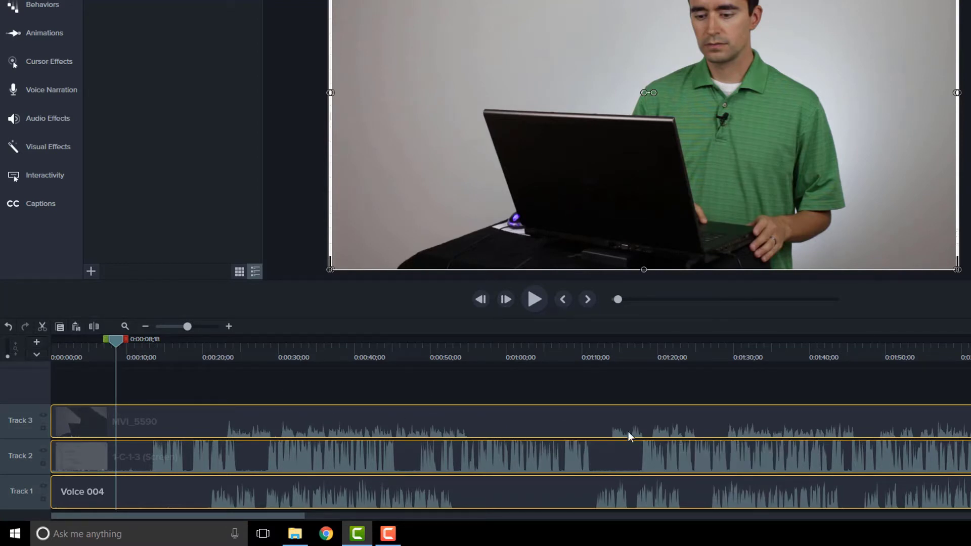
Zoom the timeline to fit and check the clip lengths: screen 10:17;16, camera 11:28;03.
click(122, 324)
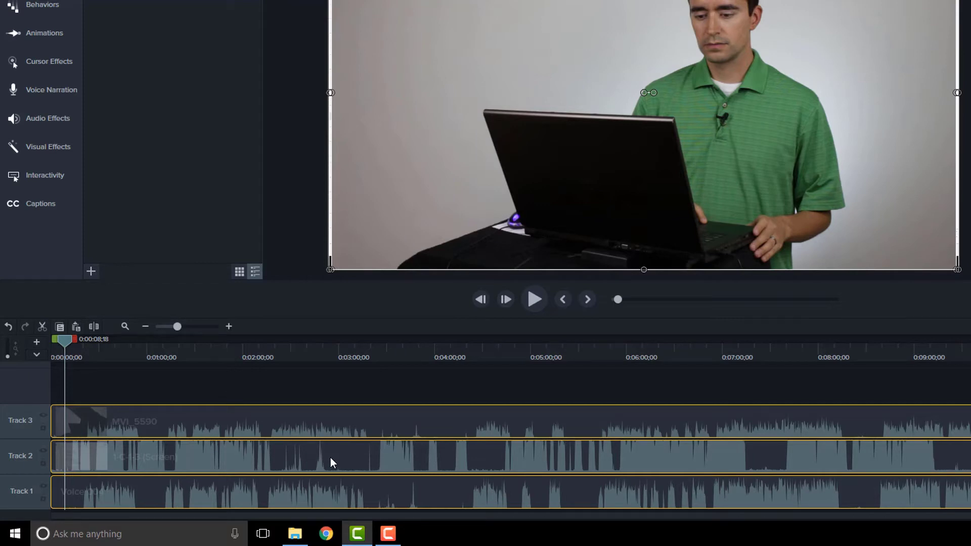
mouse_move(335, 460)
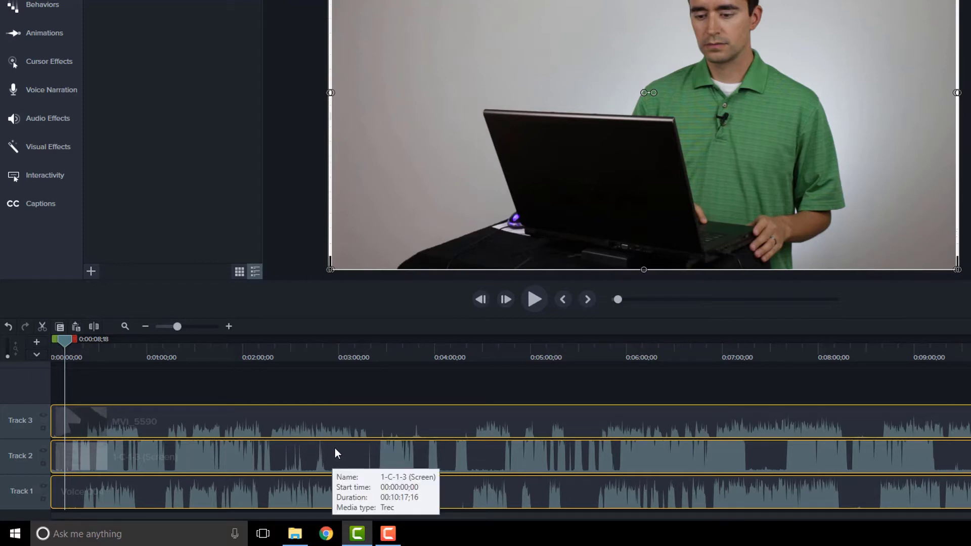
mouse_move(341, 429)
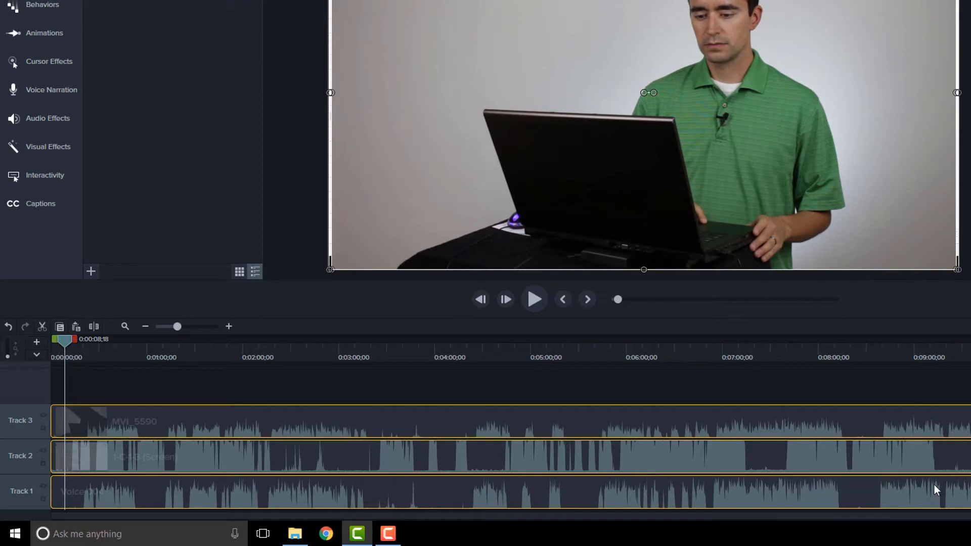
mouse_move(919, 468)
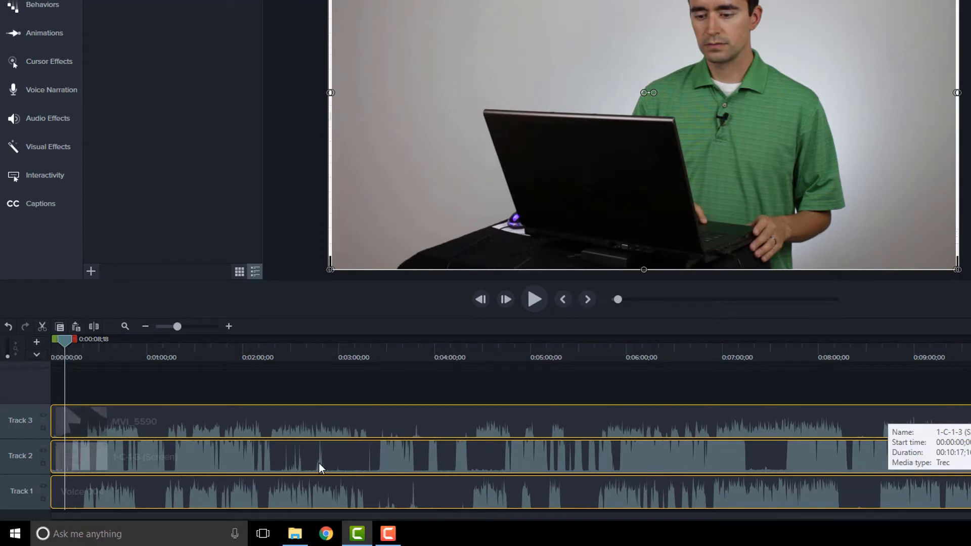
mouse_move(417, 431)
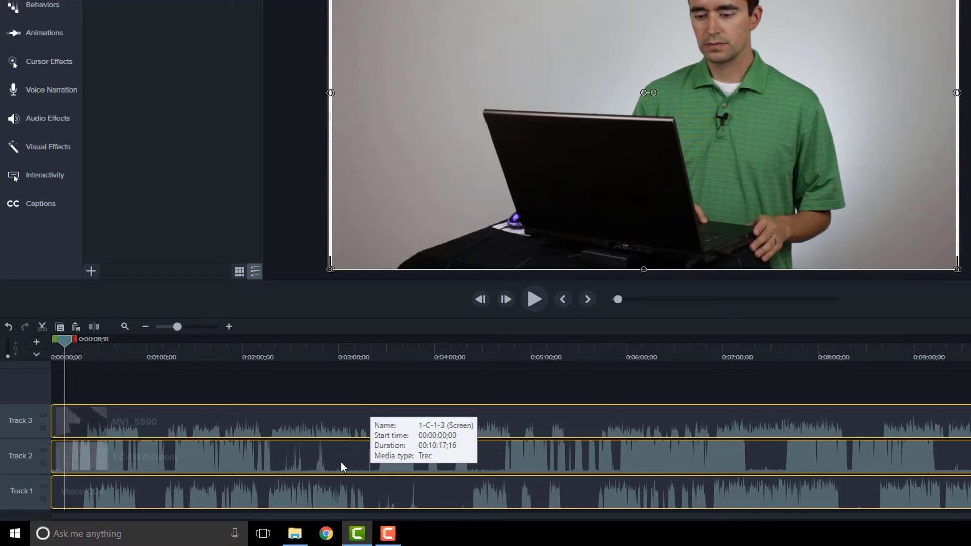
Move the 1-C-1-3 screen recording about one minute later and put the playhead at 0:03:44;19.
click(345, 390)
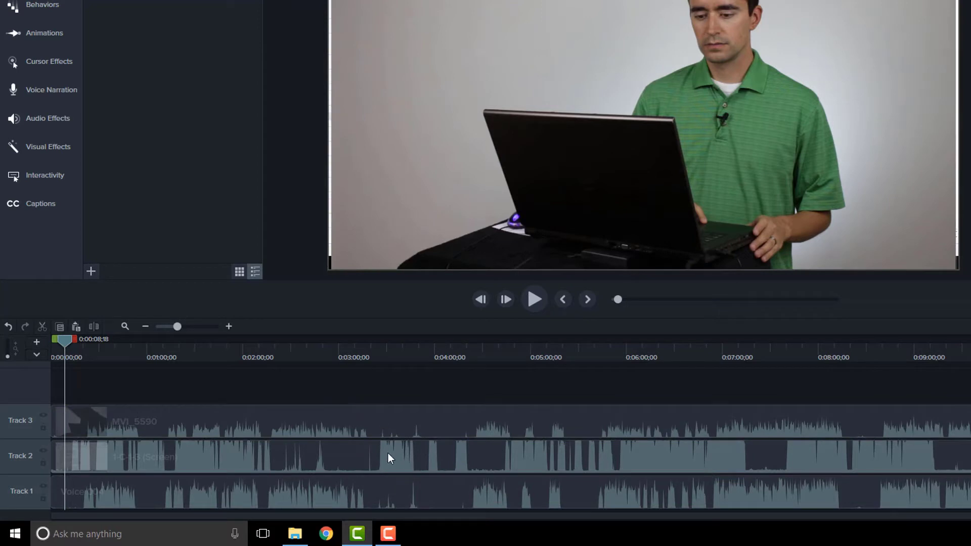
drag(330, 453, 410, 453)
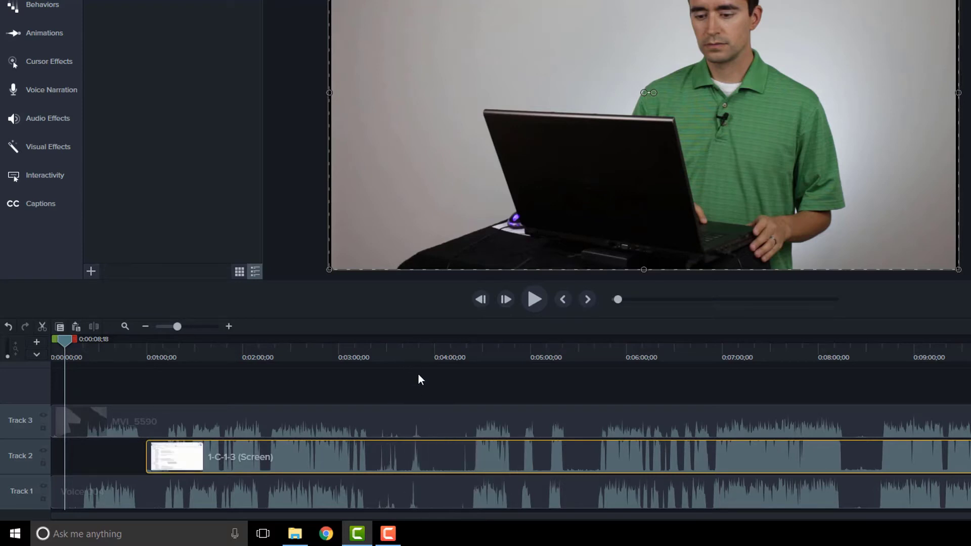
click(409, 353)
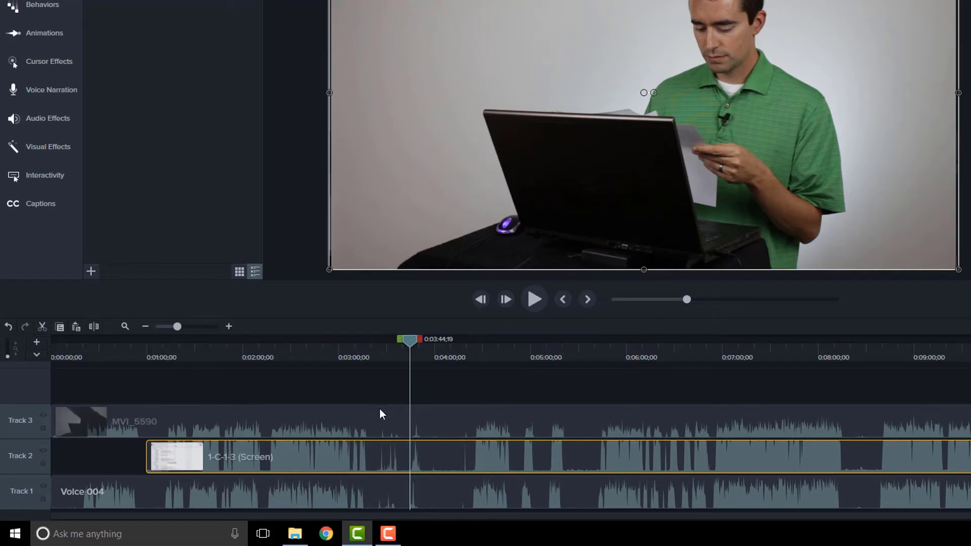
click(125, 326)
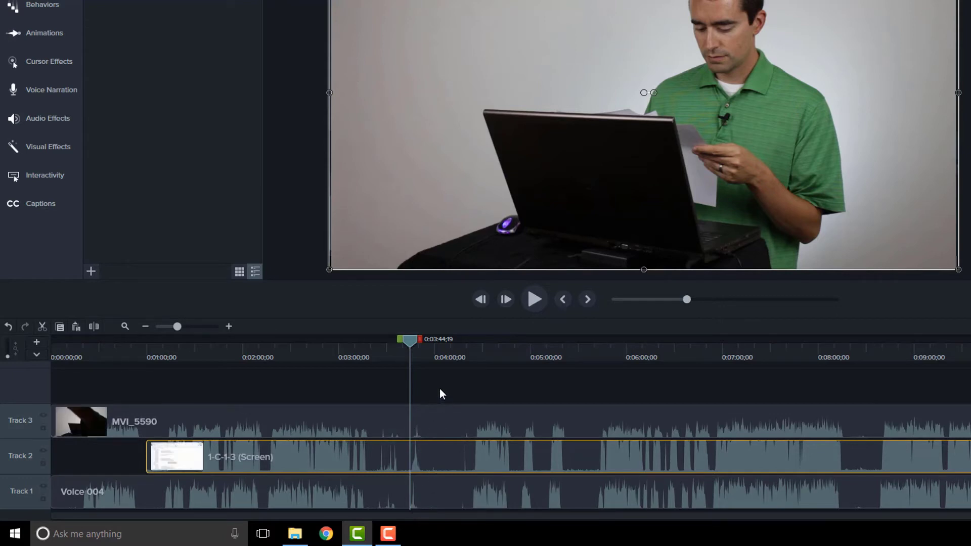
Zoom in and slide the screen recording and voice clips later to roughly match the camera's audio spikes.
click(190, 326)
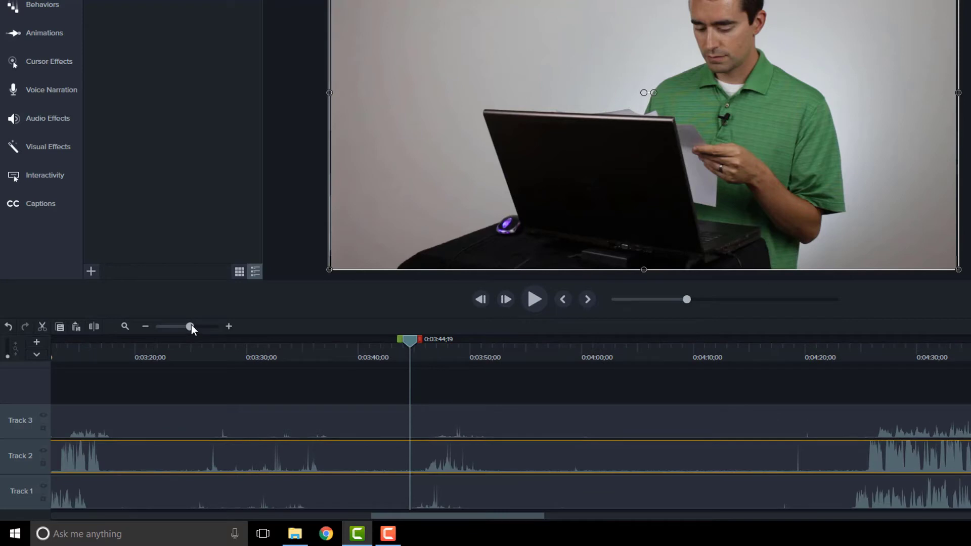
click(452, 420)
drag(482, 460, 491, 460)
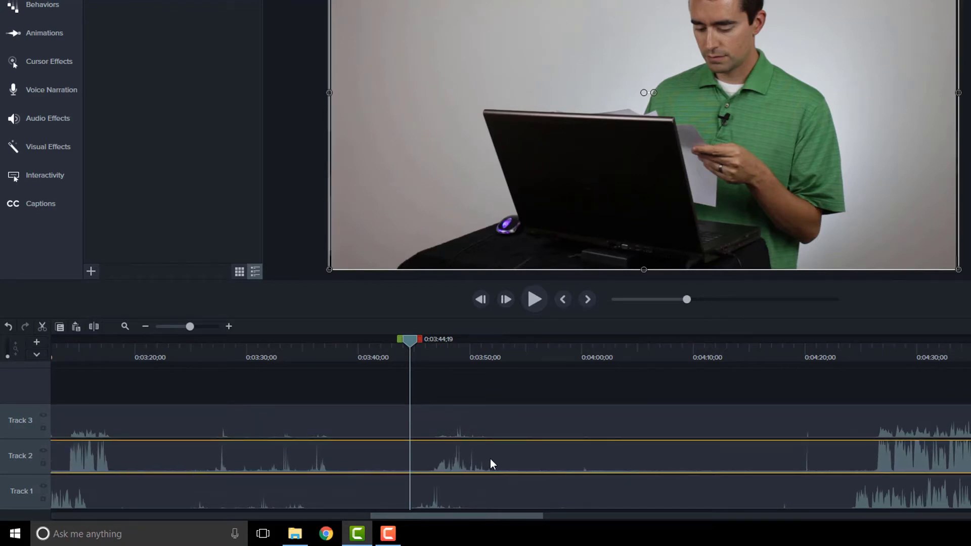
drag(454, 496, 478, 496)
click(476, 387)
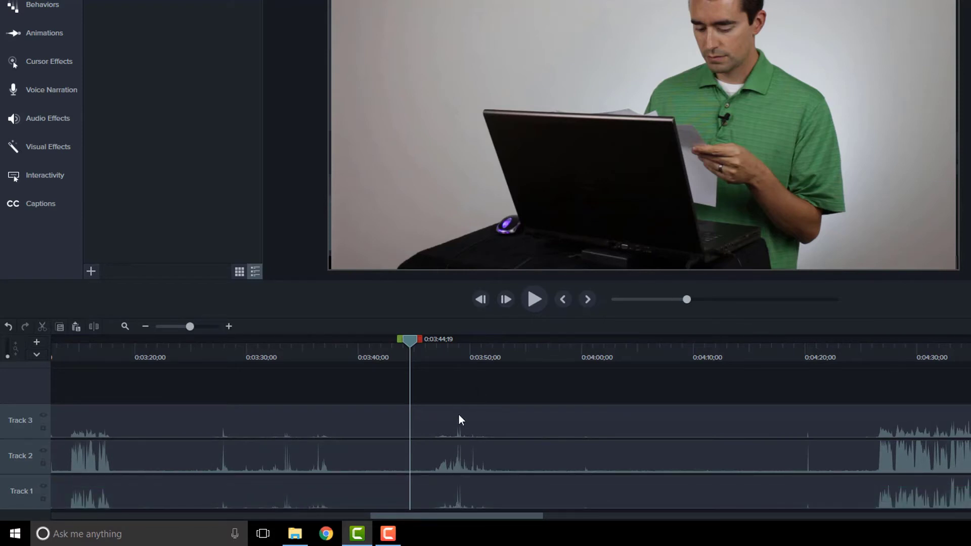
click(206, 327)
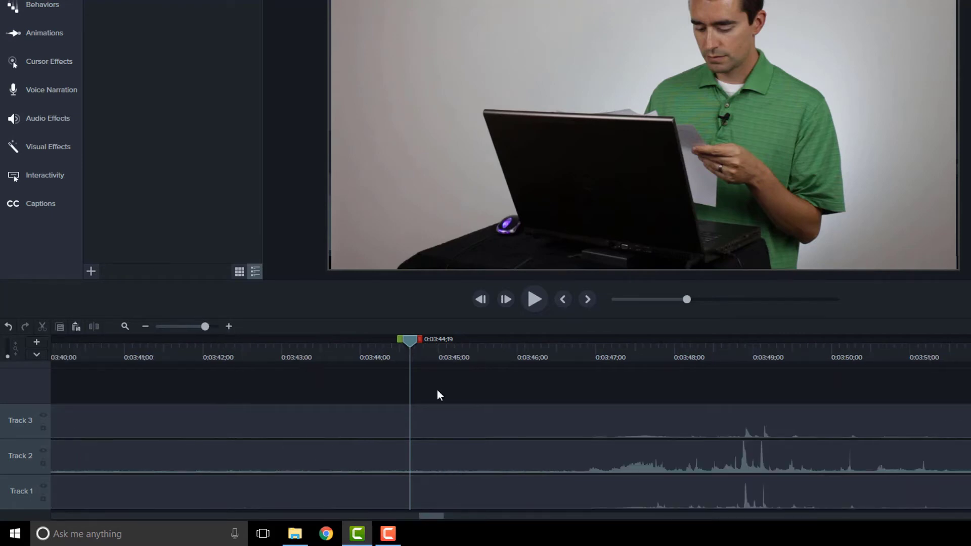
click(783, 451)
click(773, 498)
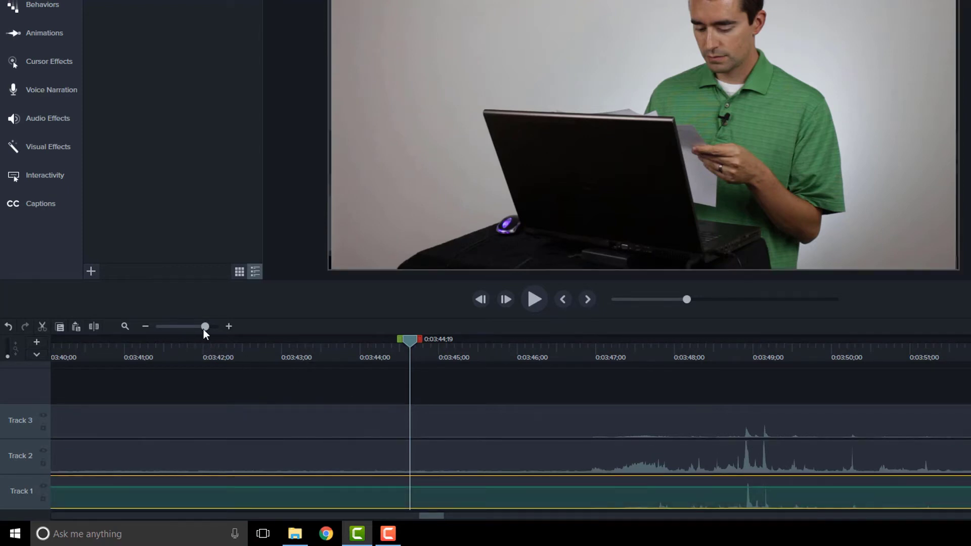
Zoom to frame-level detail and place the playhead on the shared audio spike at 0:03:48;28.
drag(205, 326, 223, 327)
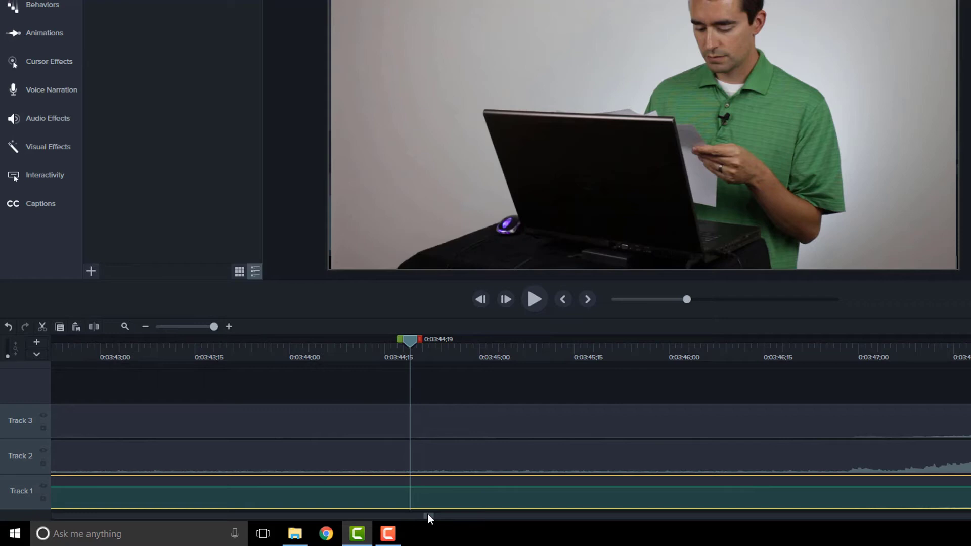
drag(427, 512, 433, 514)
drag(647, 357, 672, 355)
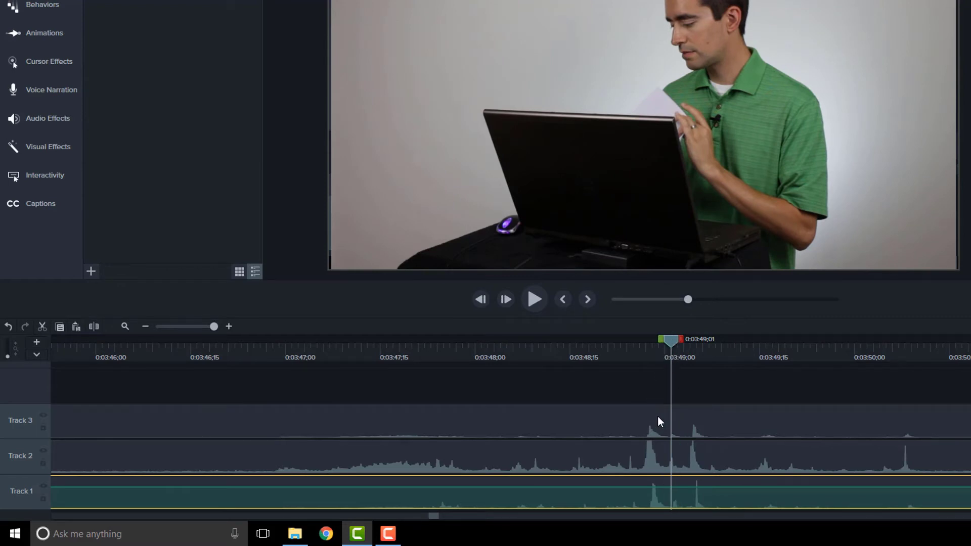
drag(666, 337, 651, 339)
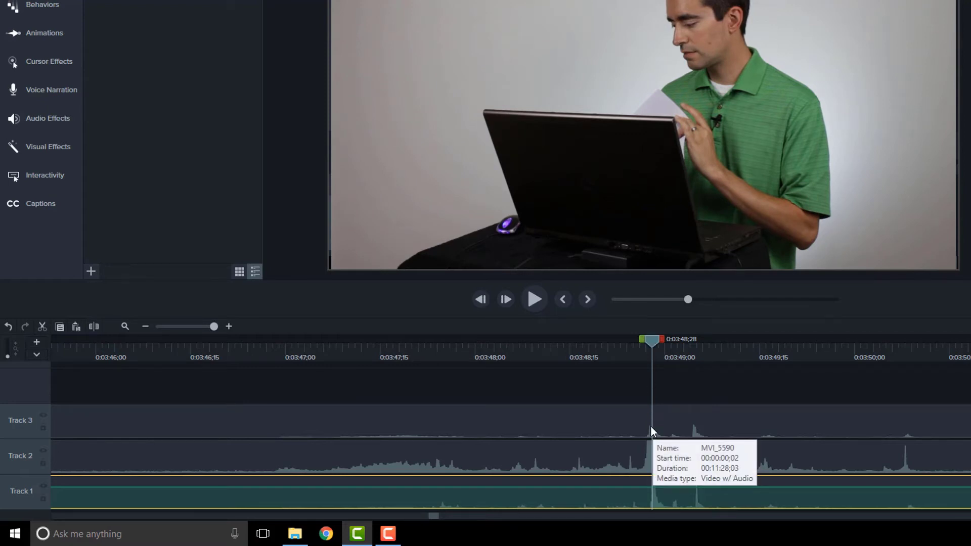
Shift the screen recording and camera clips a few frames so their spikes meet the playhead.
click(663, 459)
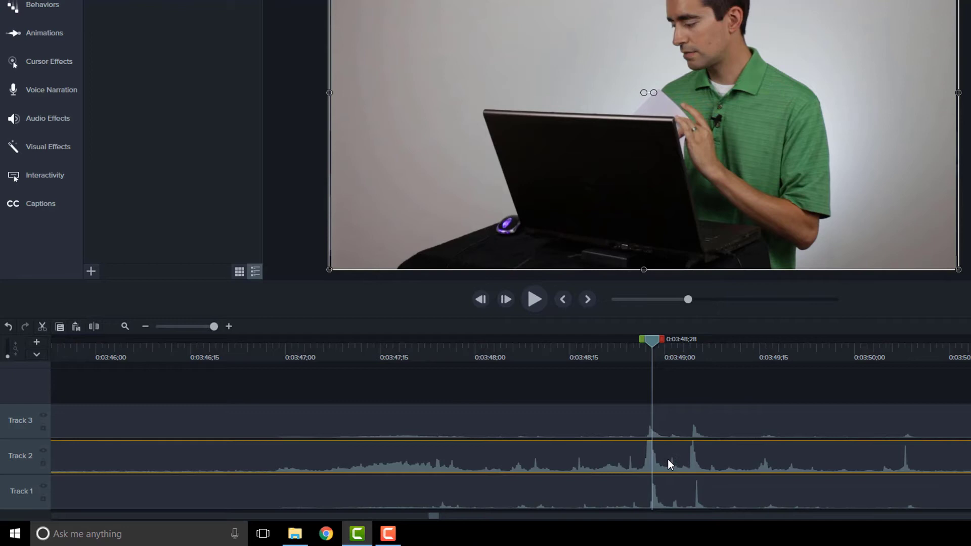
drag(668, 459, 669, 460)
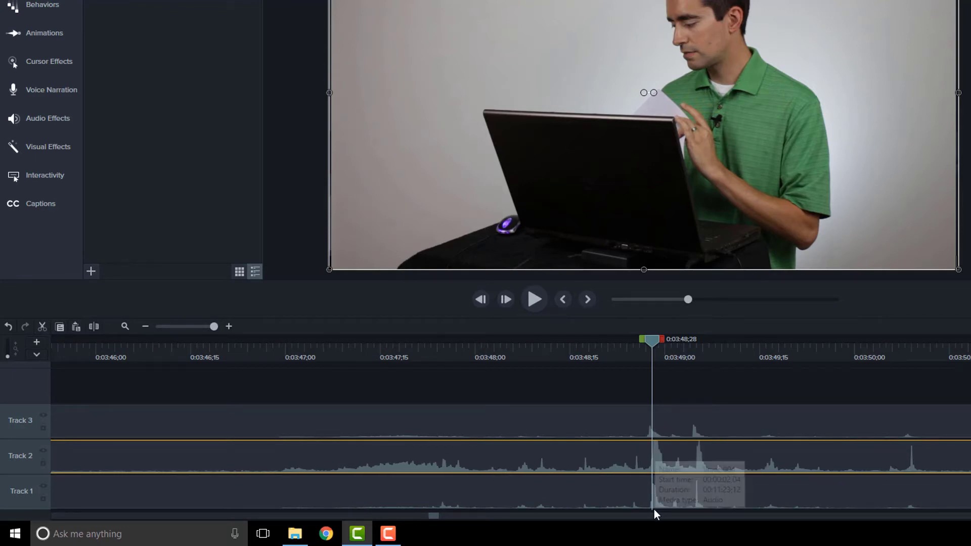
drag(666, 423, 669, 424)
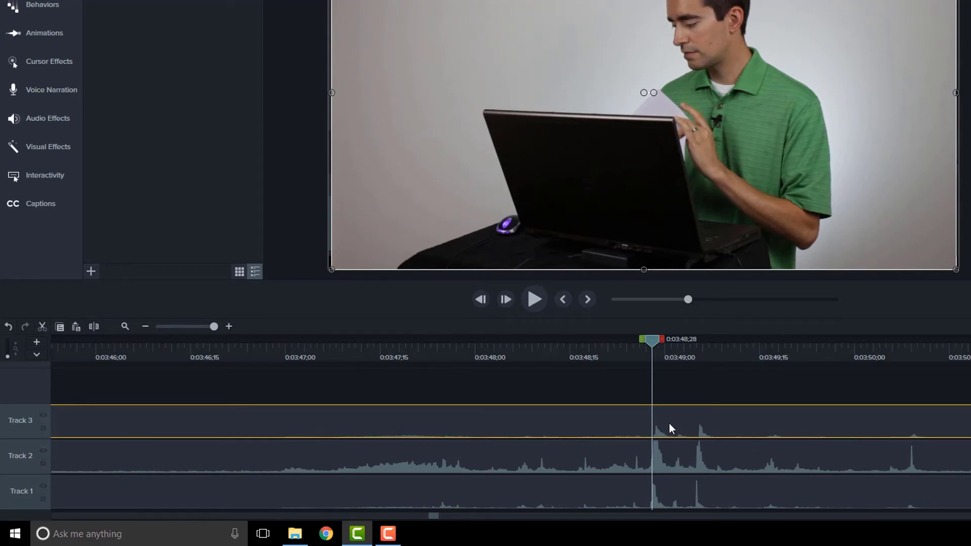
drag(669, 423, 666, 423)
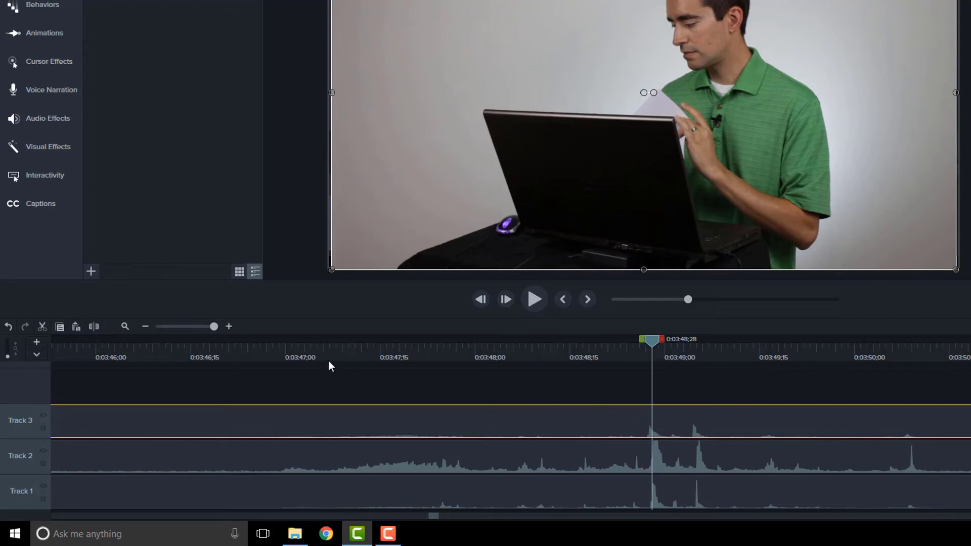
Zoom the timeline out and save the project as Audio Sample.tscproj.
click(178, 326)
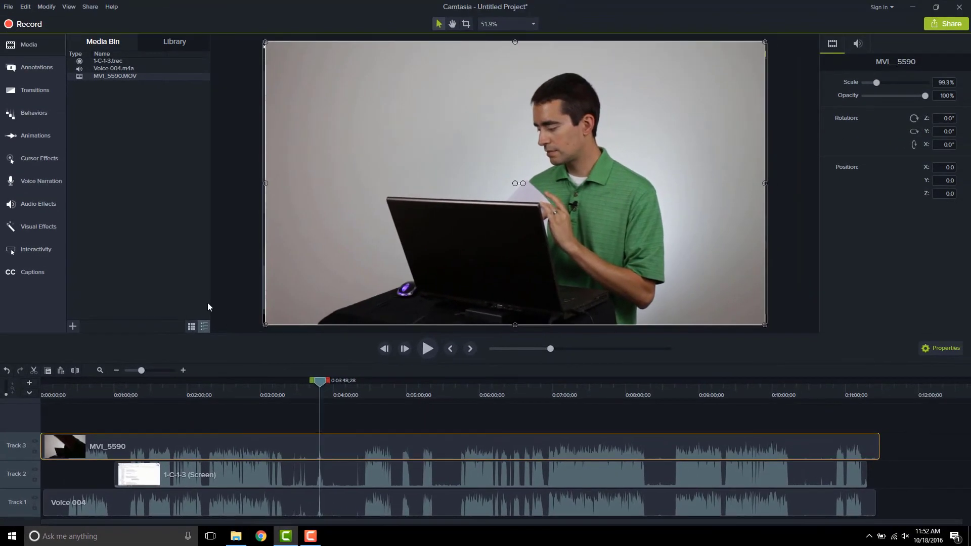
click(8, 6)
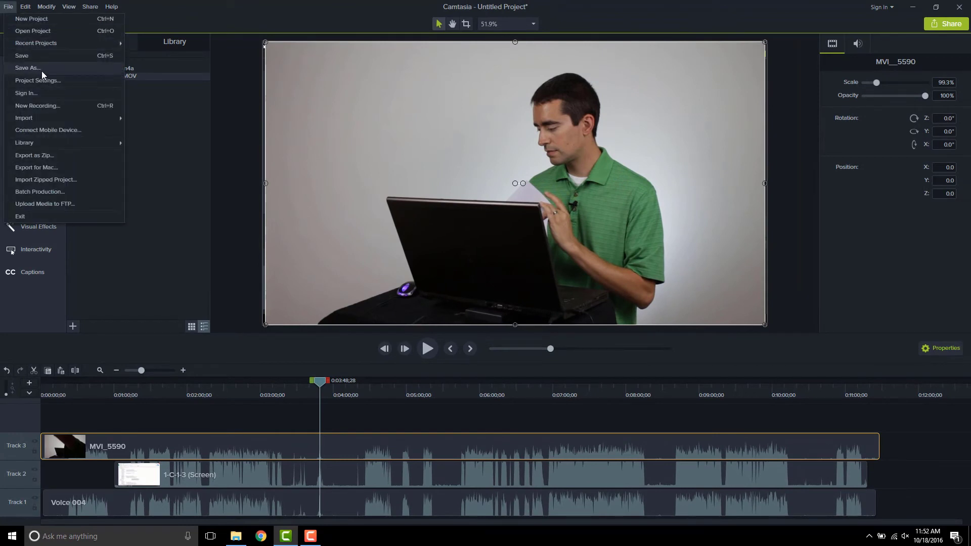
click(42, 70)
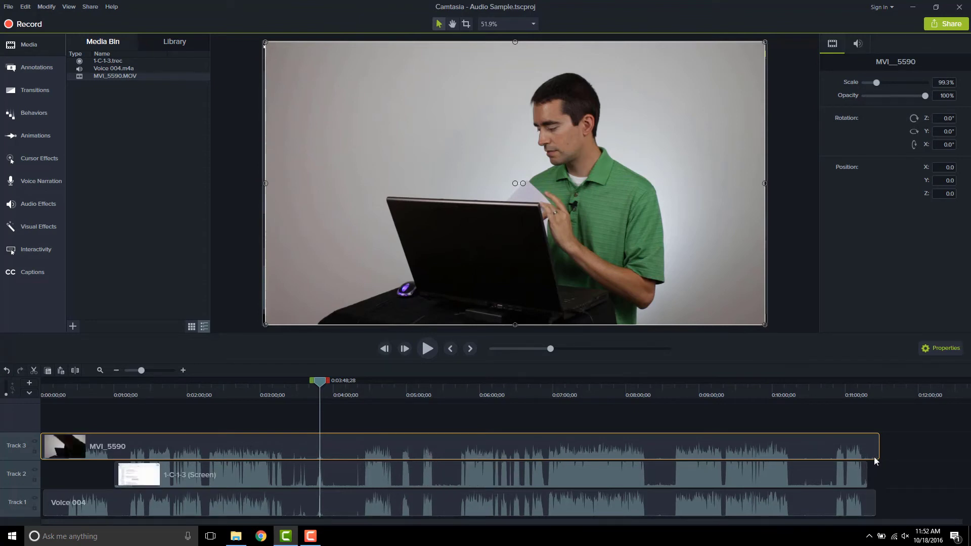
Trim the ends and starts of the MVI_5590 camera clip and the Voice 004 clip.
drag(878, 449, 867, 451)
drag(875, 503, 861, 502)
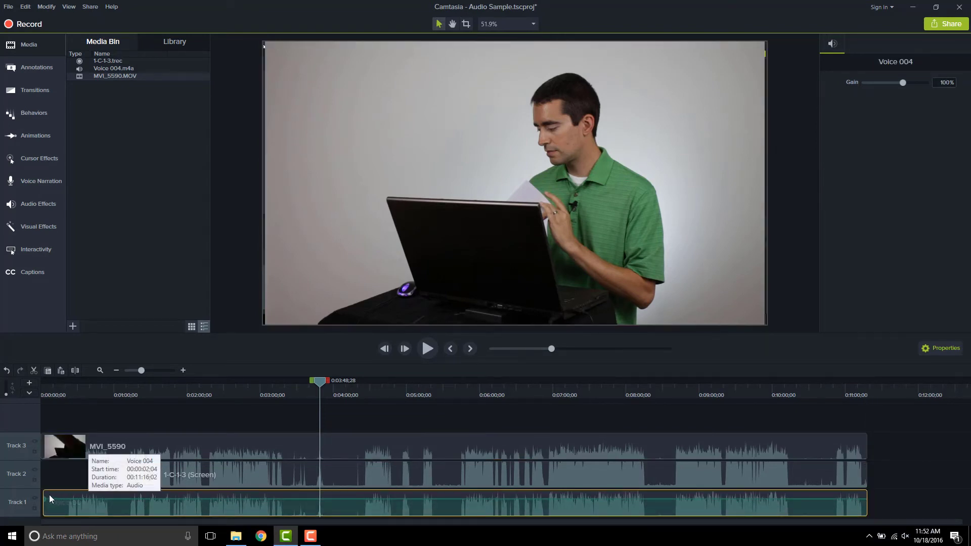
drag(43, 497, 115, 500)
drag(44, 450, 115, 447)
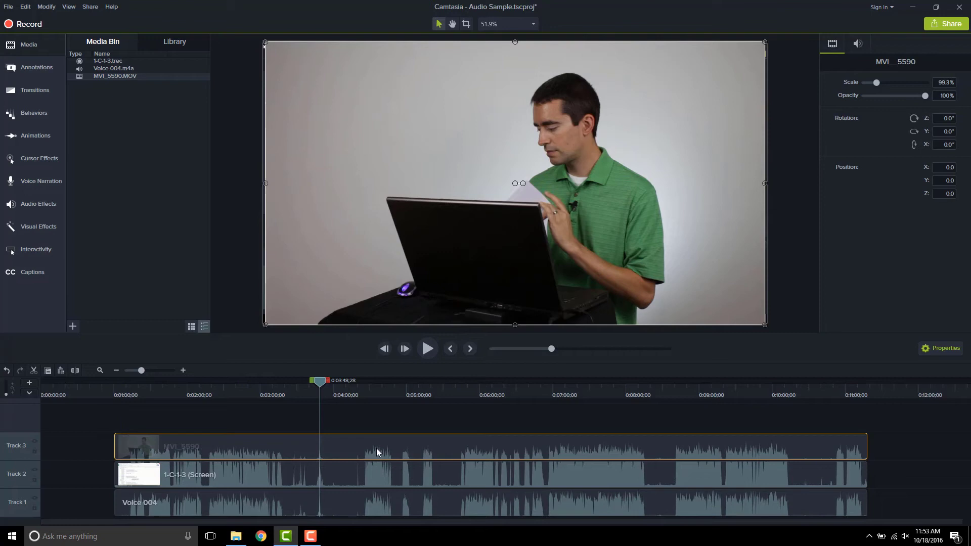
Move the 1-C-1-3 screen clip so it starts at 00:01:00;20, matching the camera clip.
drag(375, 474, 399, 475)
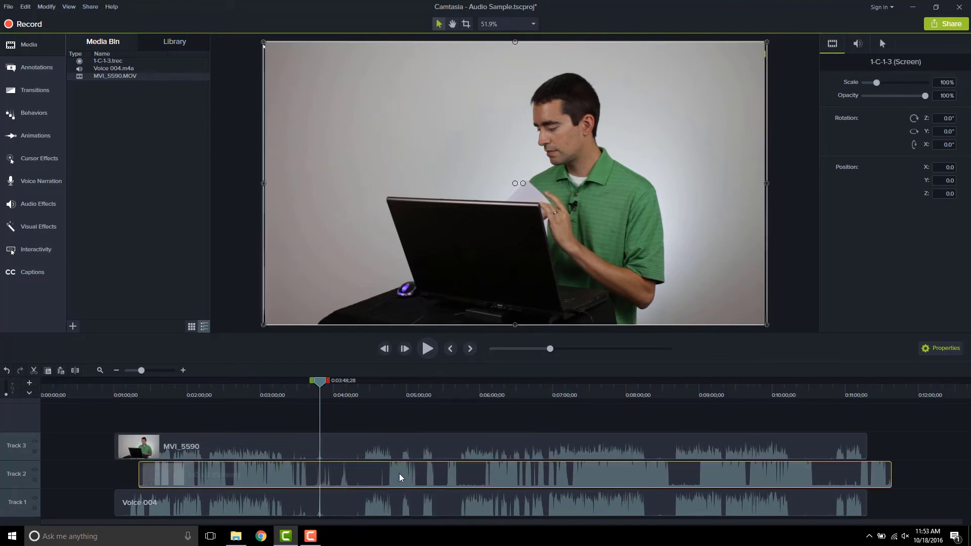
drag(597, 477, 567, 479)
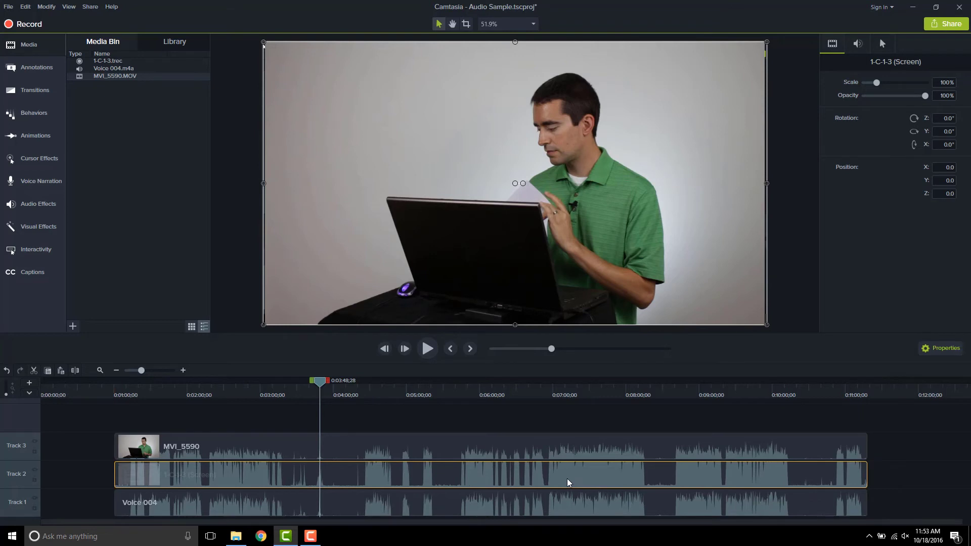
mouse_move(455, 478)
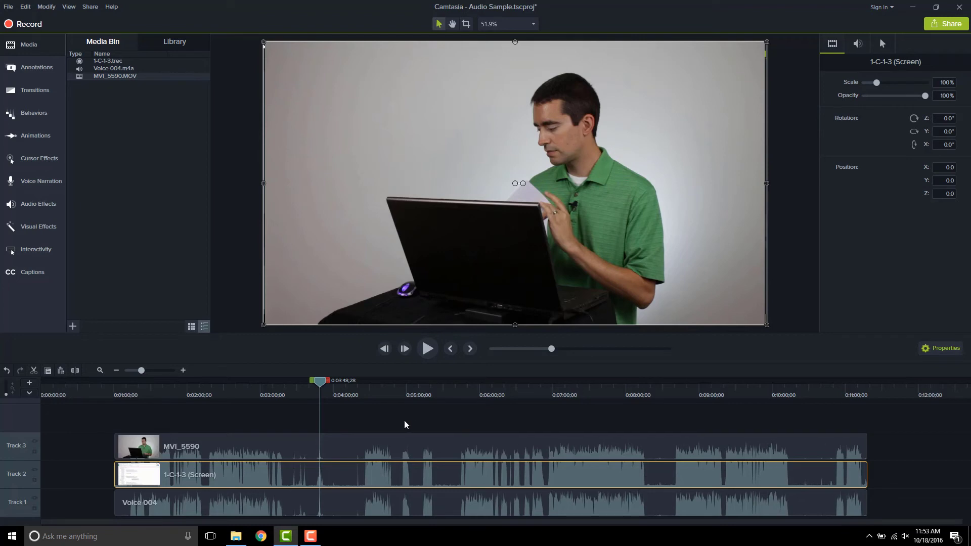
Separate the MVI_5590 clip's audio onto Track 4 and delete that separated audio clip.
right_click(348, 442)
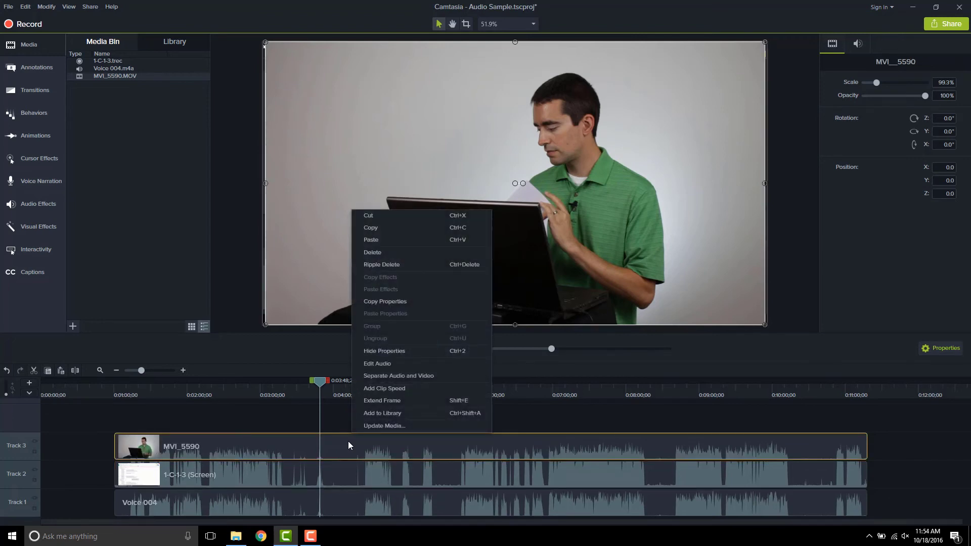
click(408, 374)
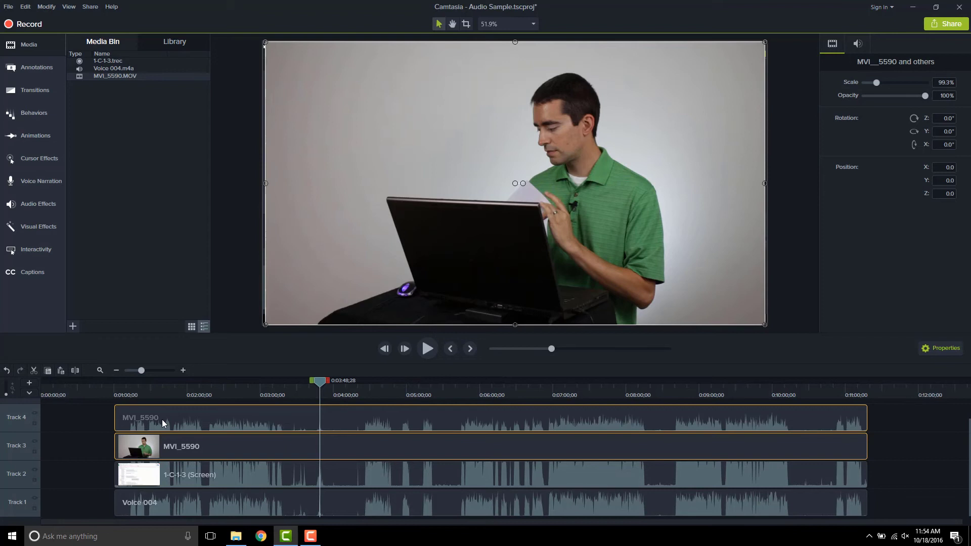
click(194, 444)
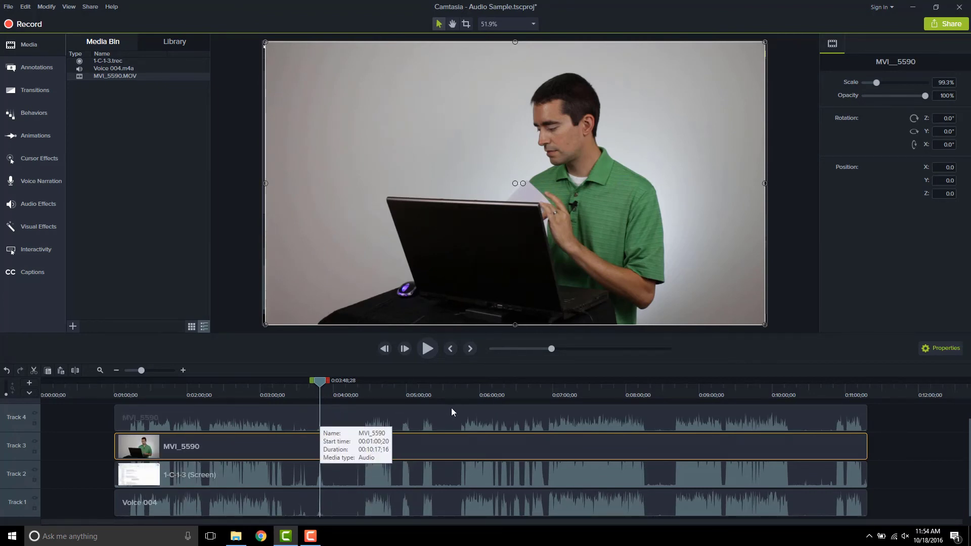
click(327, 419)
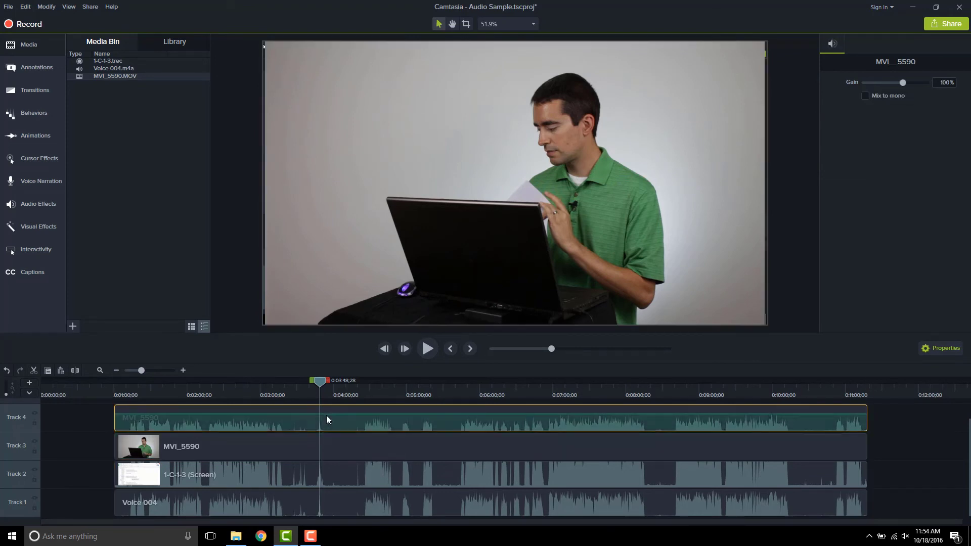
click(33, 370)
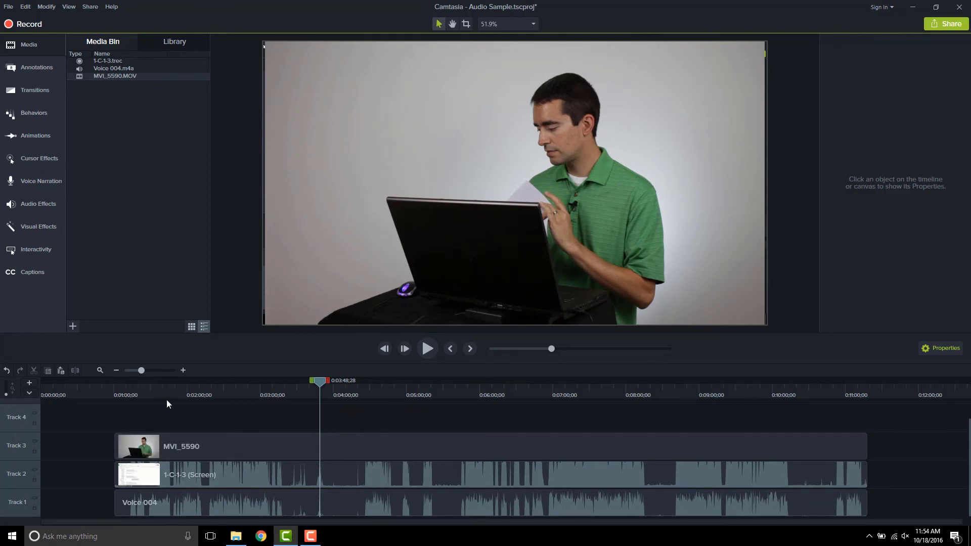
Undo the deletion and the separation, then reselect the single MVI_5590 clip on Track 3.
click(7, 371)
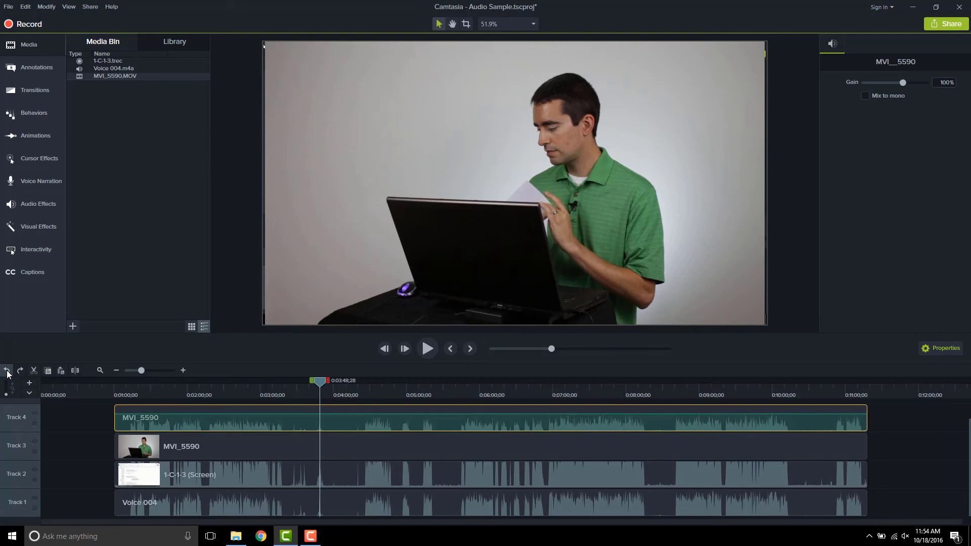
click(6, 372)
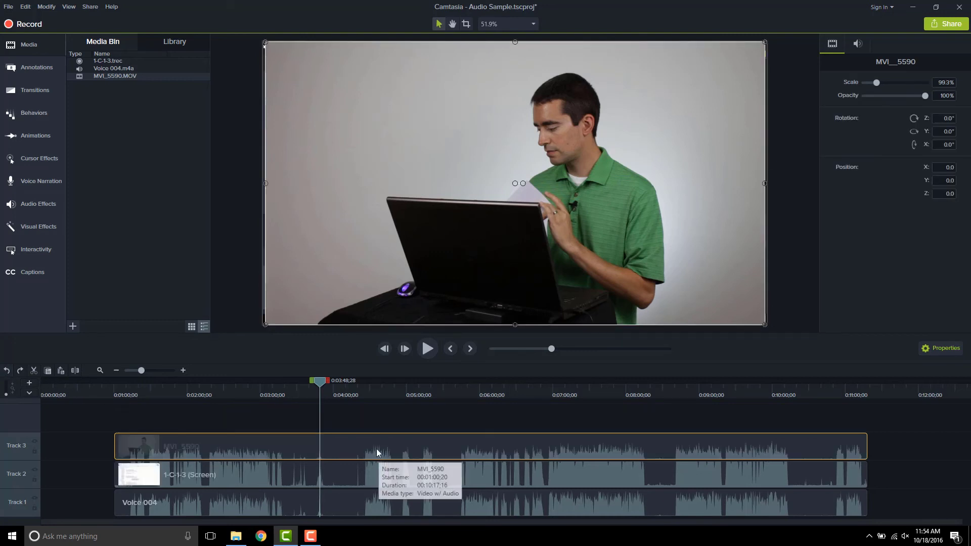
click(412, 418)
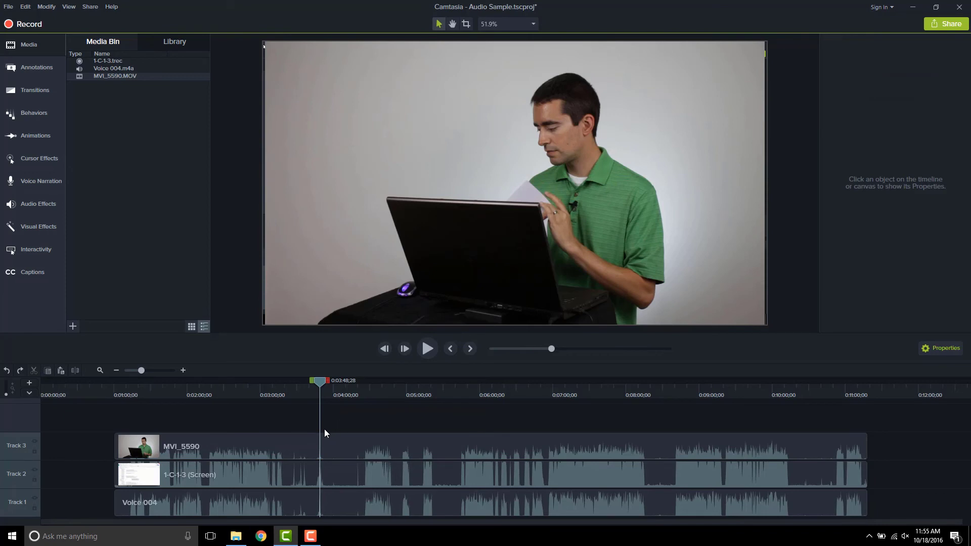
click(300, 443)
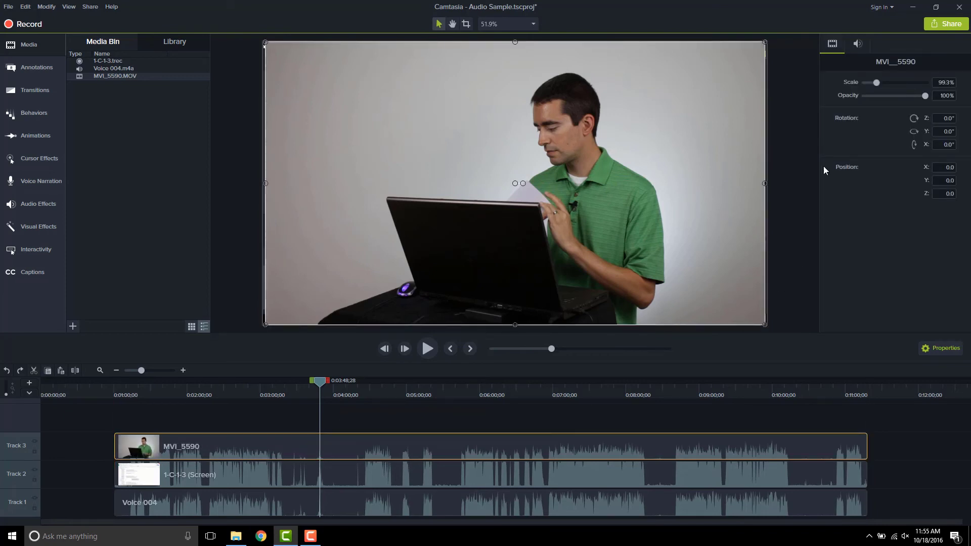
Drag the Audio Gain to 0% on the MVI_5590 clip, then on the 1-C-1-3 (Screen) clip.
click(858, 44)
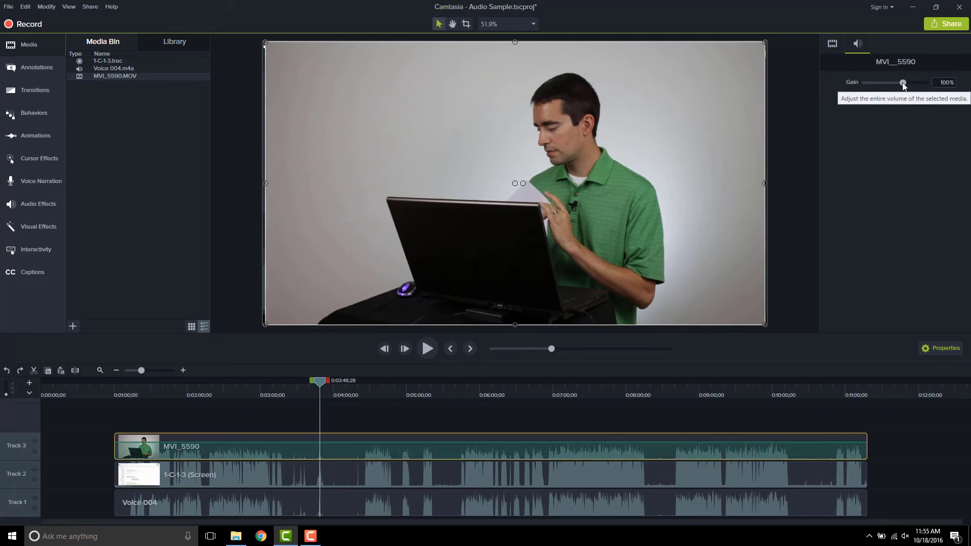
drag(903, 83, 855, 83)
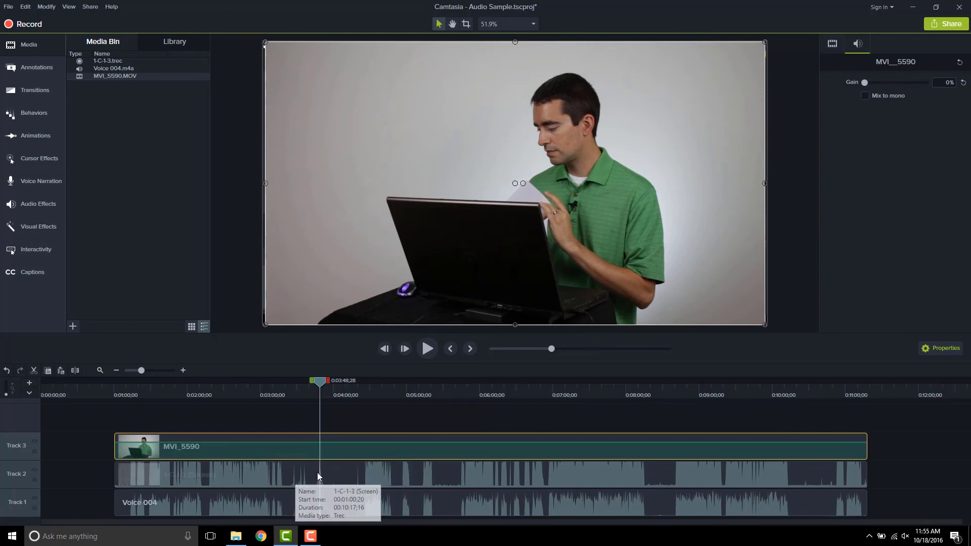
click(343, 474)
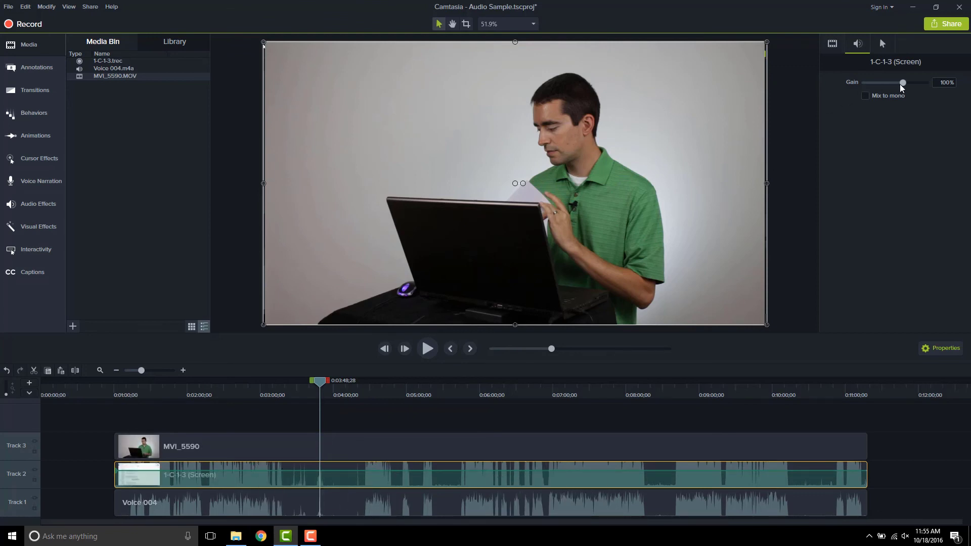
drag(902, 83, 856, 89)
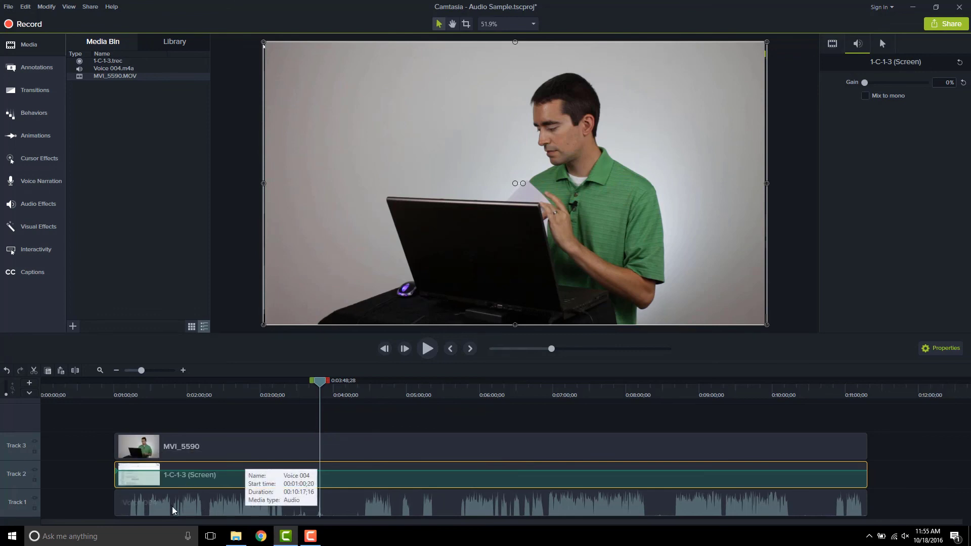
Select the timeline range from about 0:01:26 to 0:01:47 and bring up its context menu.
click(337, 502)
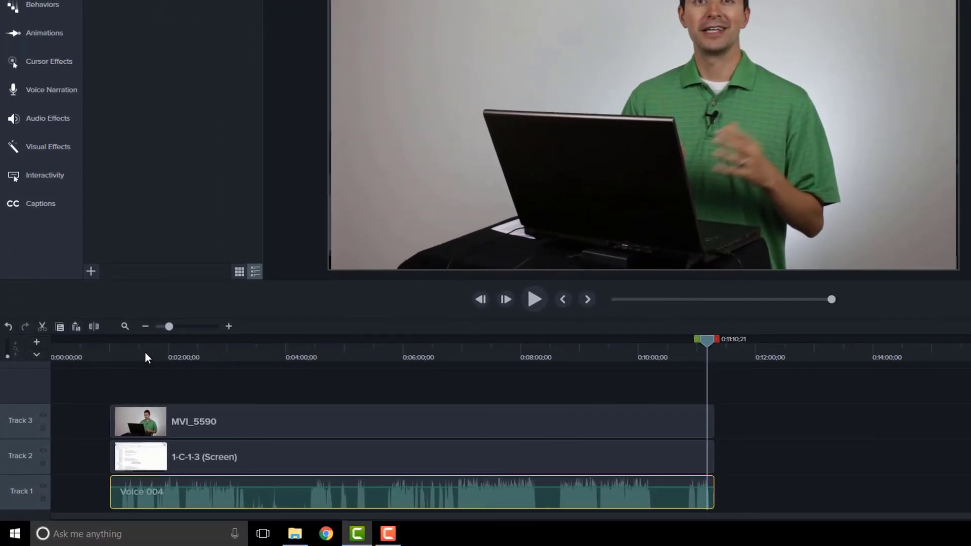
drag(136, 350, 165, 340)
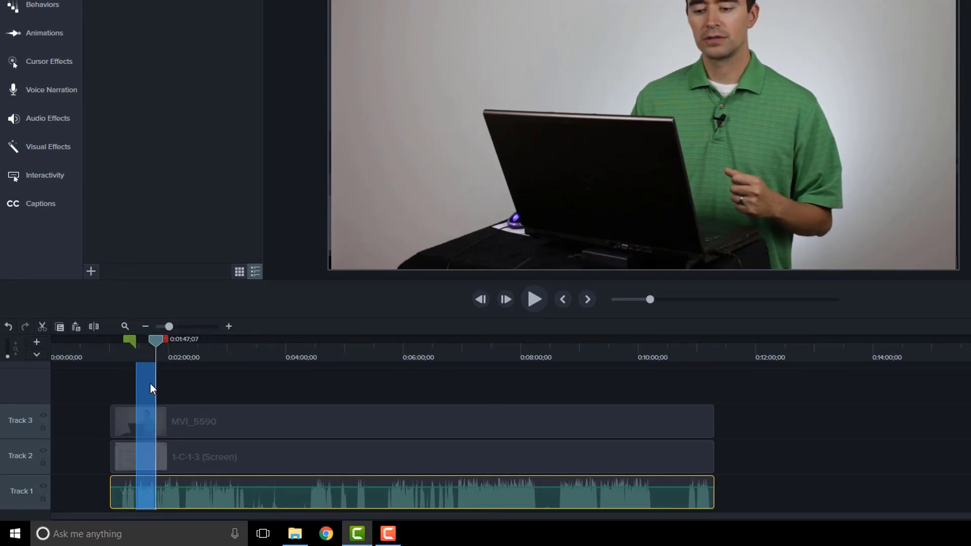
right_click(144, 384)
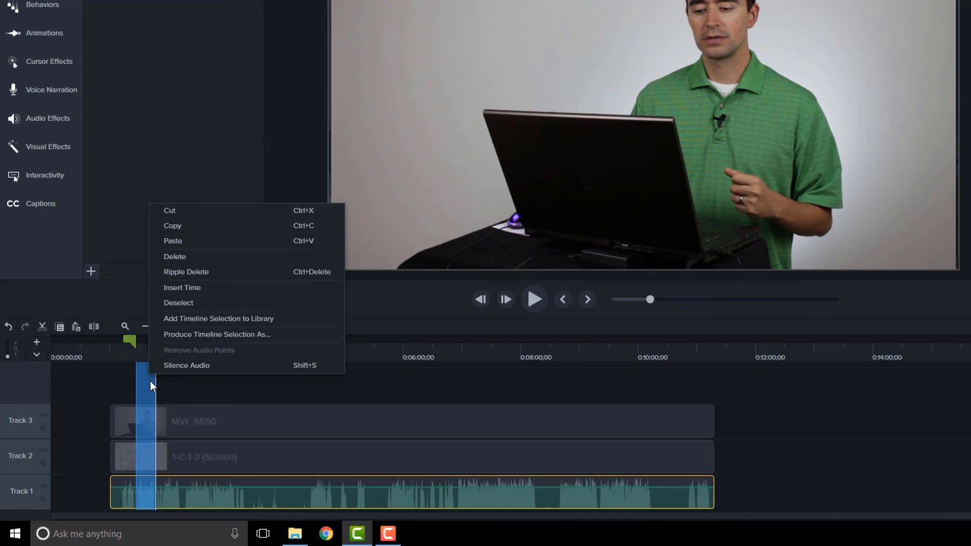
Produce the timeline selection with the MP4 only (up to 480p) preset, then close the wizard.
click(246, 338)
click(732, 87)
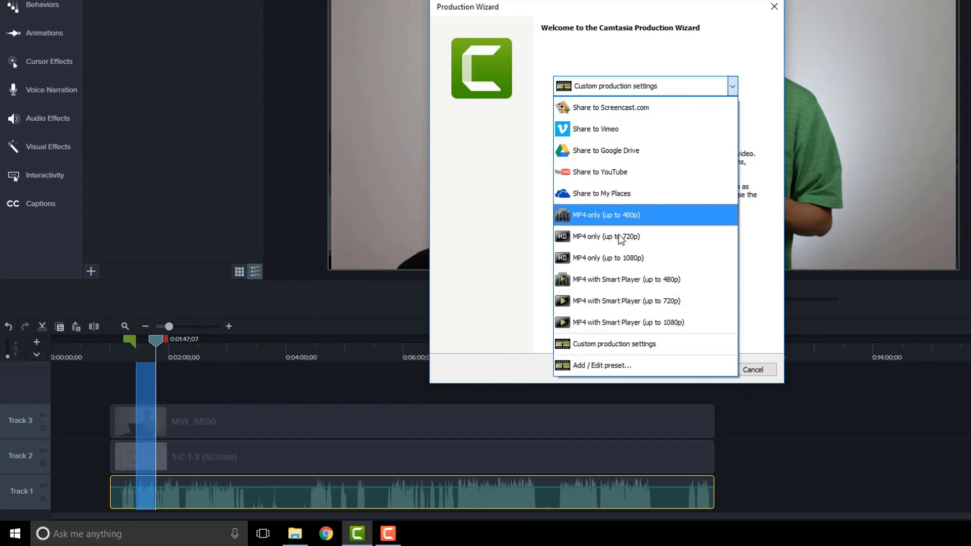
click(634, 217)
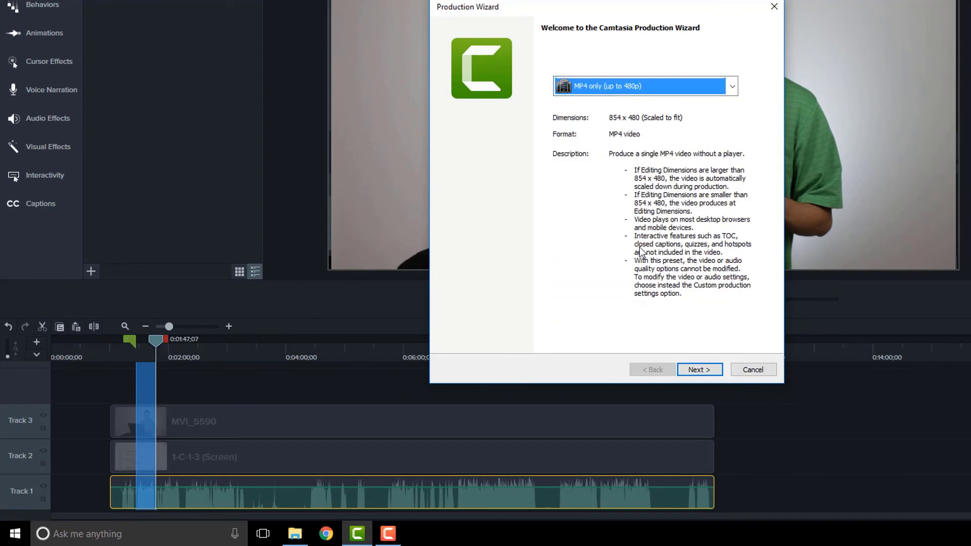
click(711, 372)
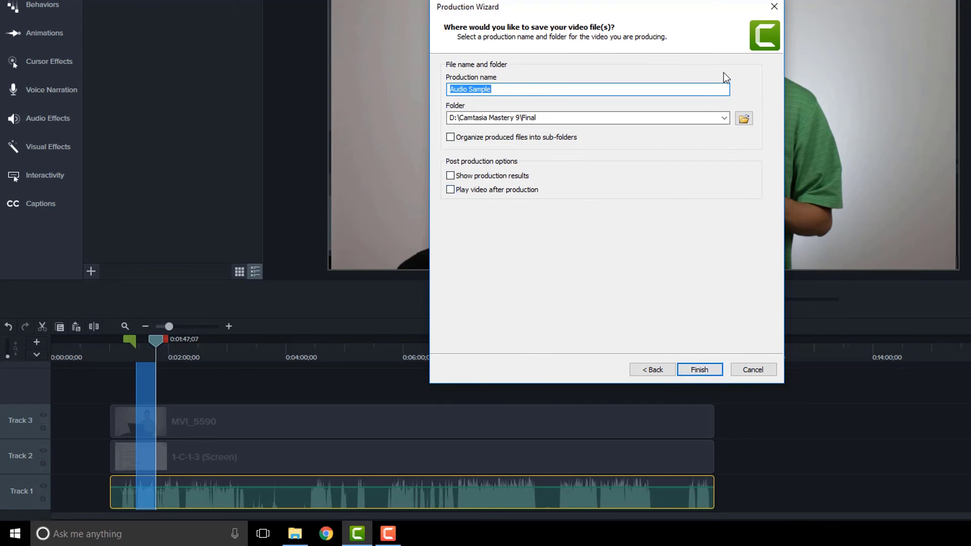
click(775, 7)
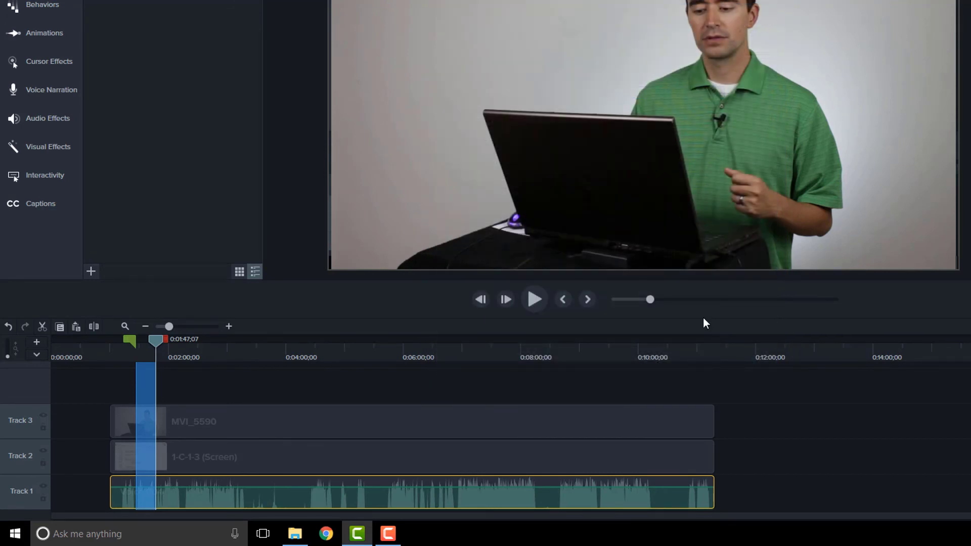